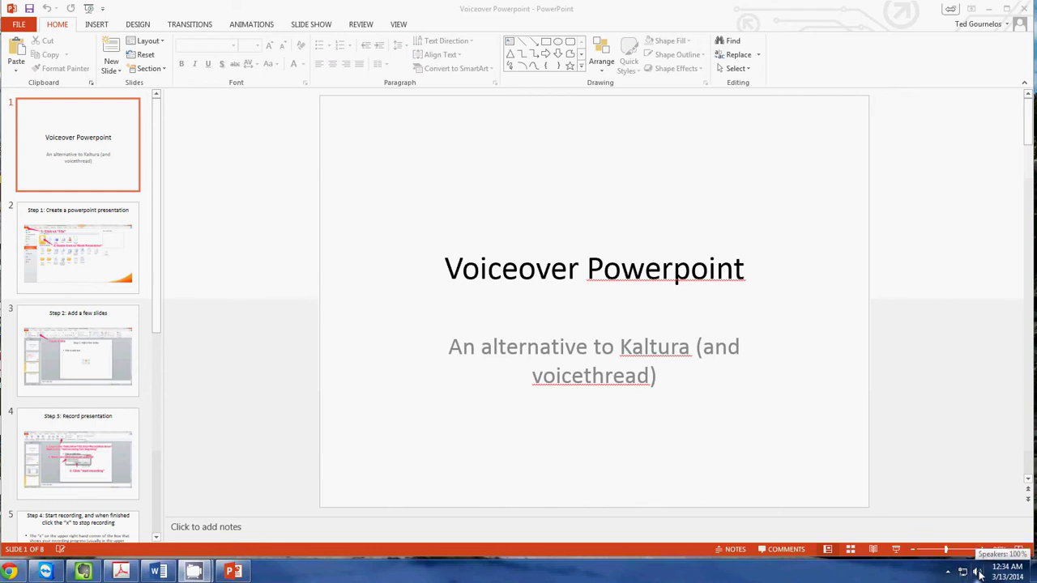
- Confirm Desktop Microphone as the recording device in Windows Sound settings, then close them
right_click(978, 573)
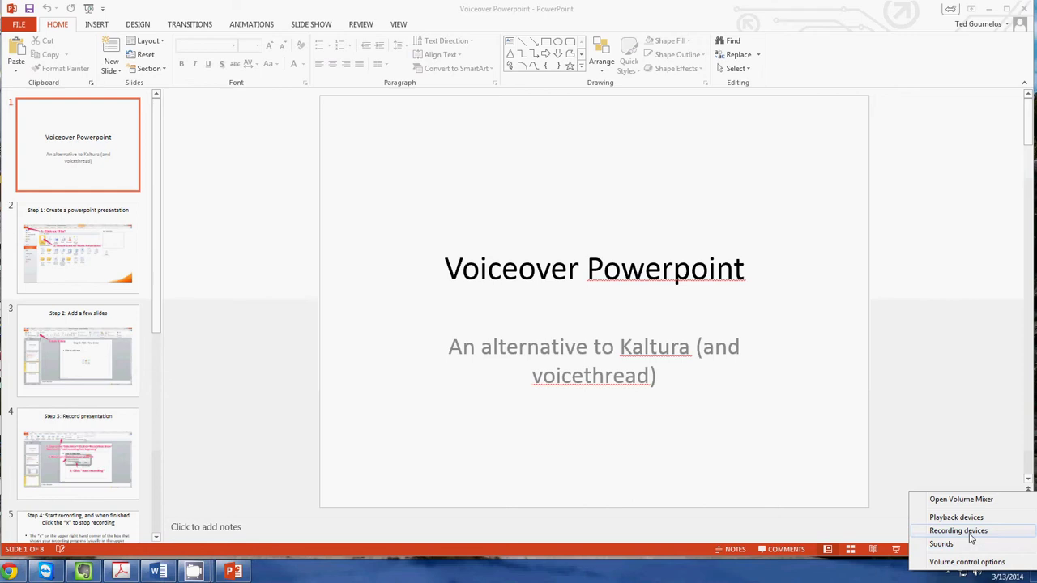
click(972, 532)
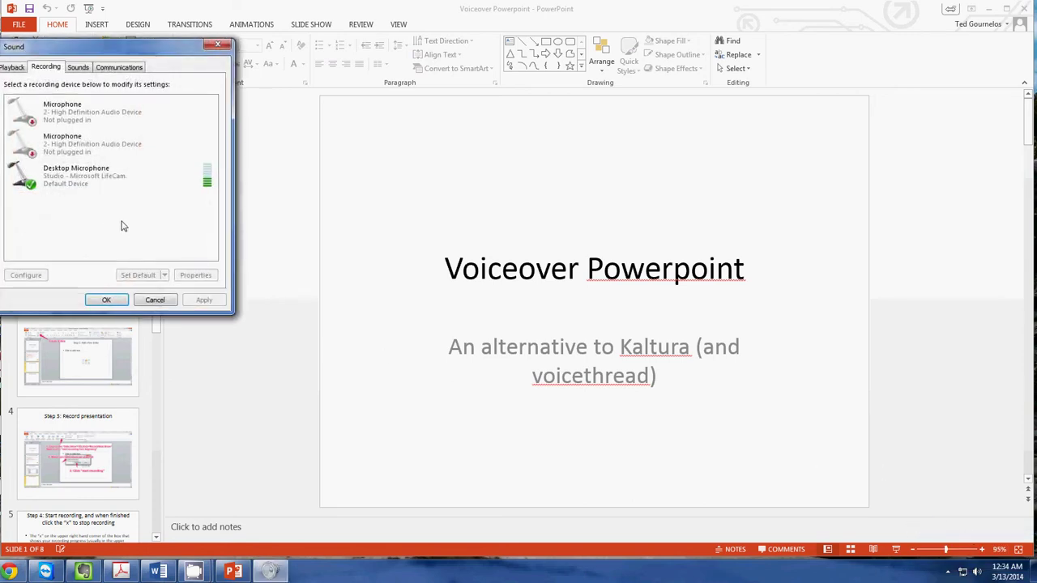
click(207, 192)
click(156, 301)
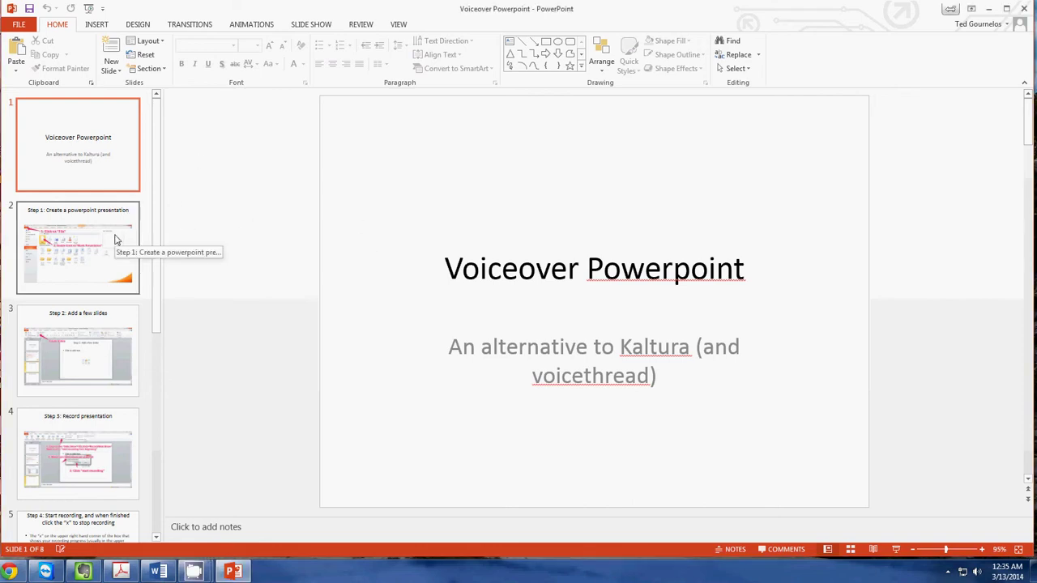
- Page through slides 2 to 8, then scroll back up and settle on slide 4
click(67, 231)
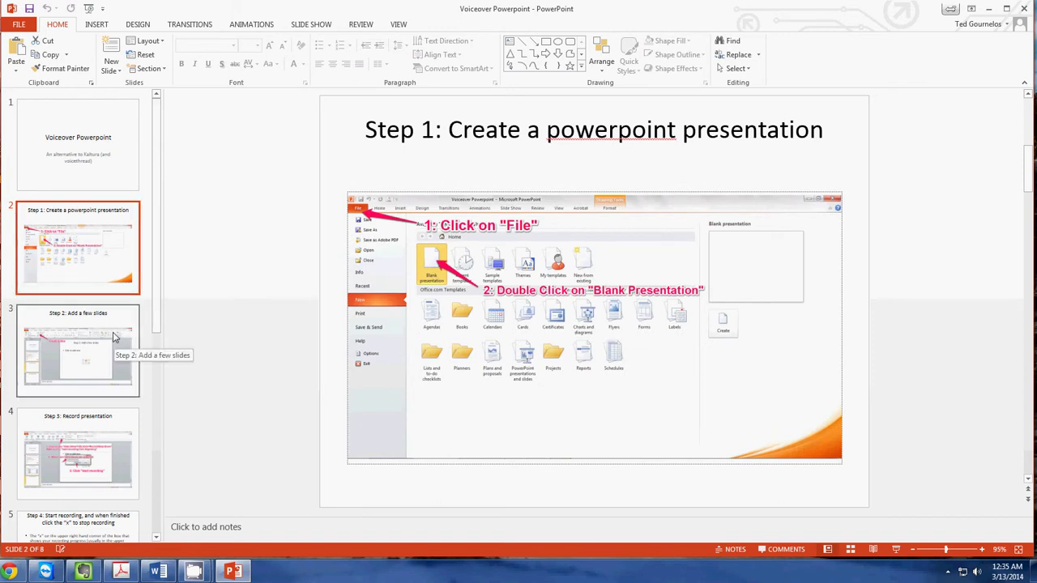
click(115, 337)
click(114, 438)
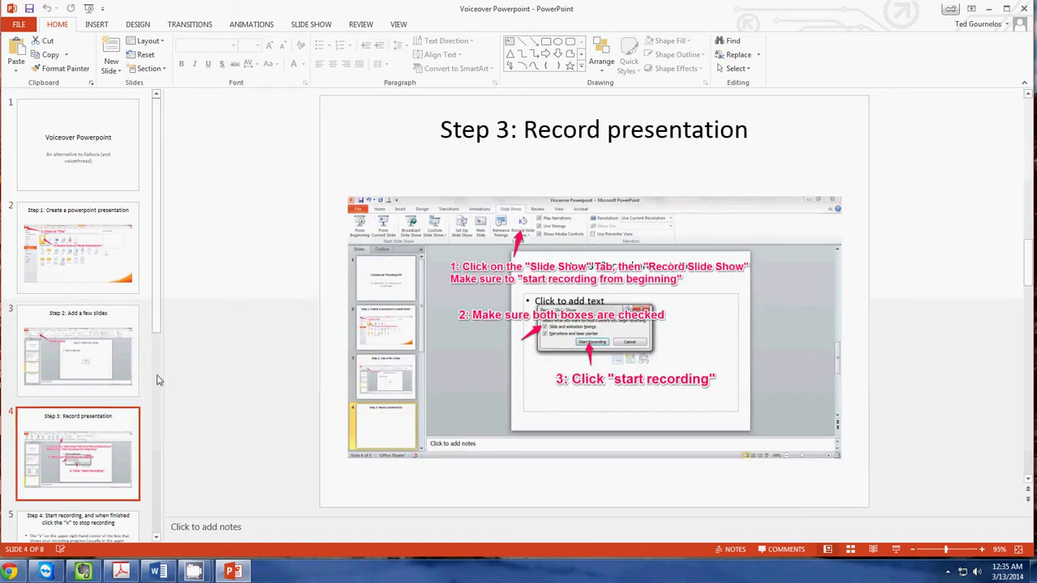
scroll(153, 332, down, 3)
scroll(129, 334, down, 3)
key(Down)
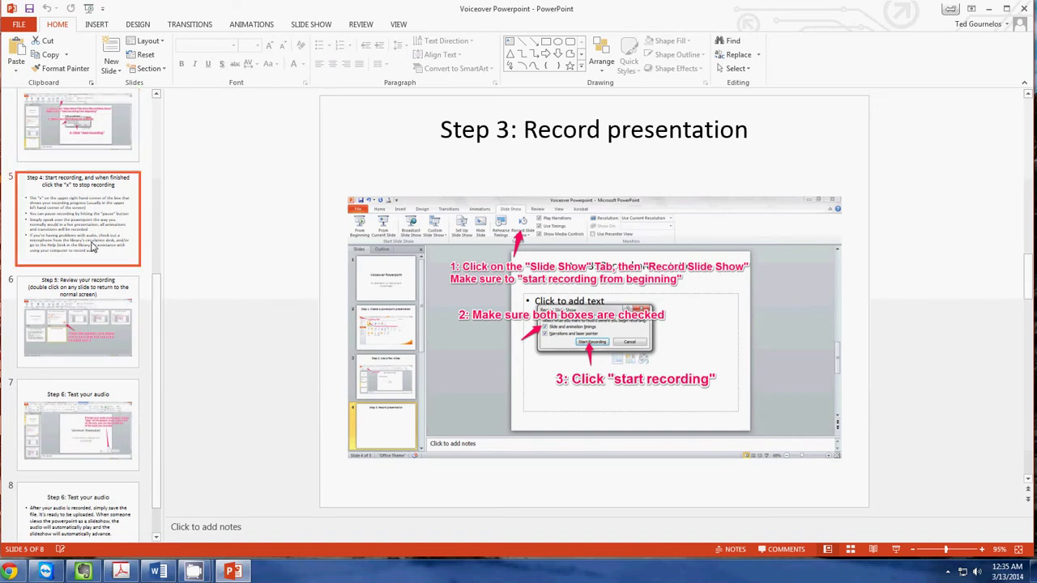
click(122, 336)
click(118, 423)
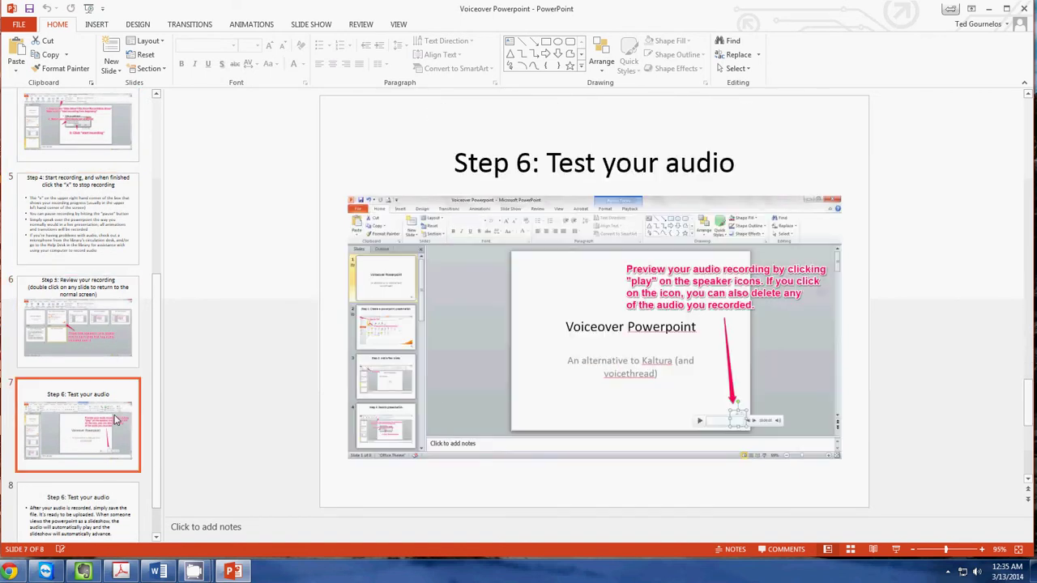
click(118, 486)
drag(161, 485, 160, 188)
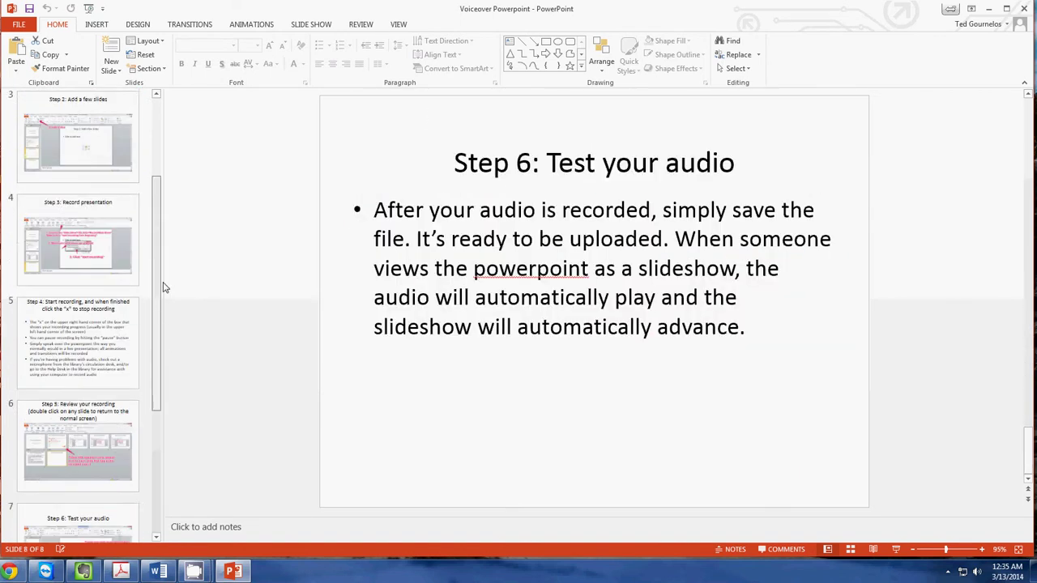
click(101, 167)
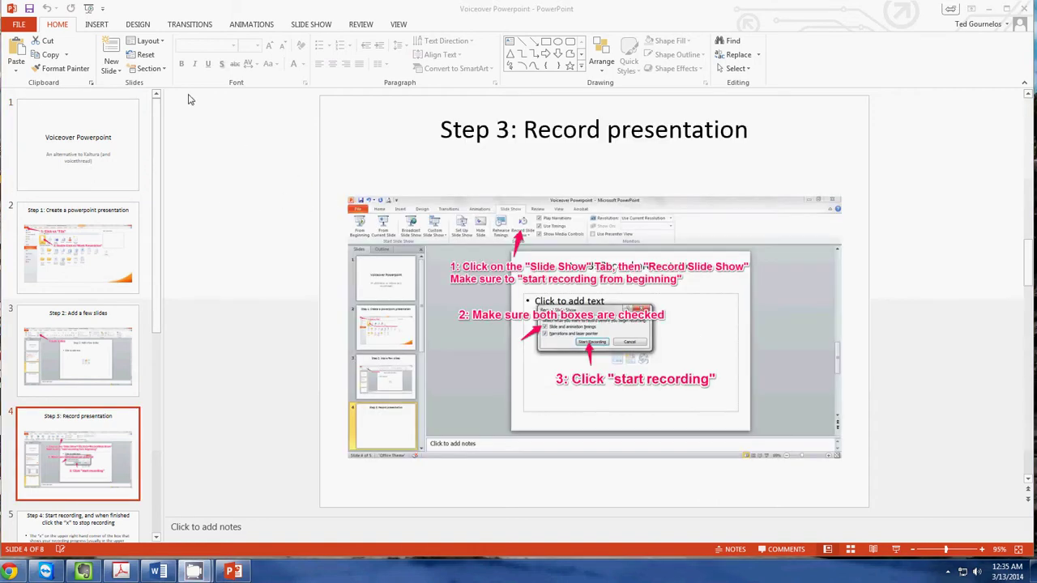
- Record the slide show from the current slide with slide timings and narrations both checked
click(310, 25)
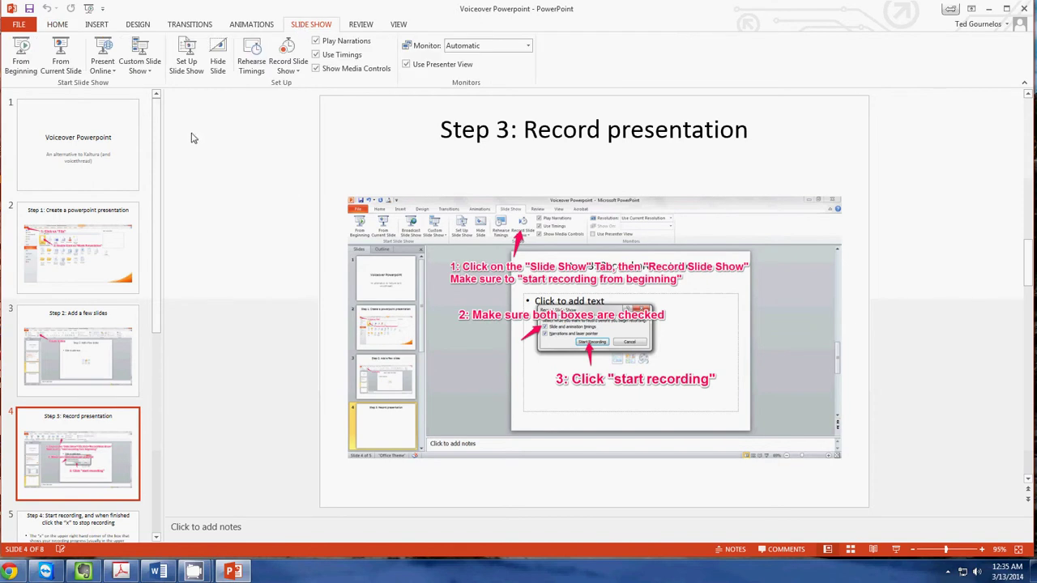
click(294, 71)
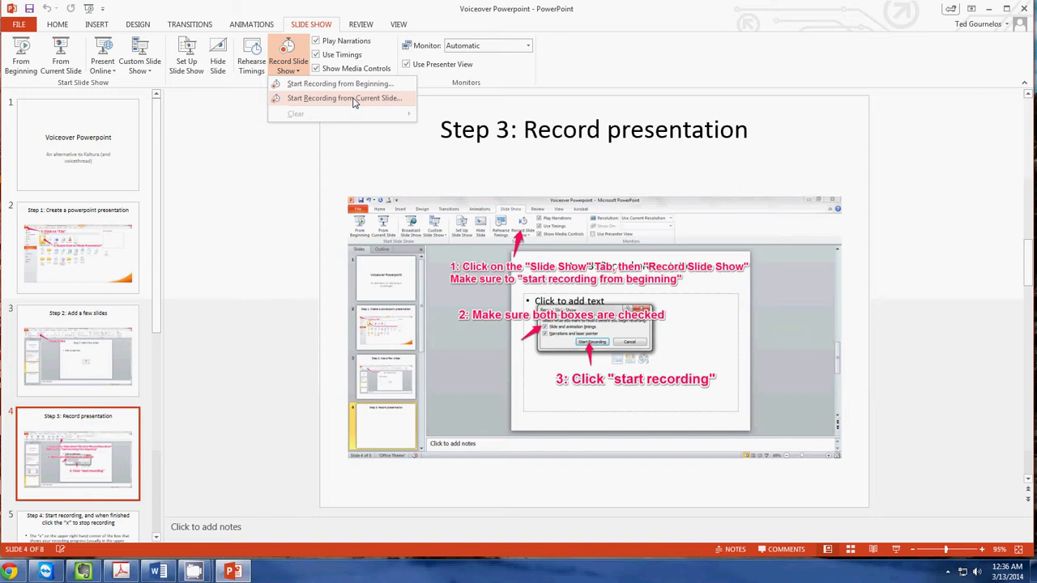
click(354, 100)
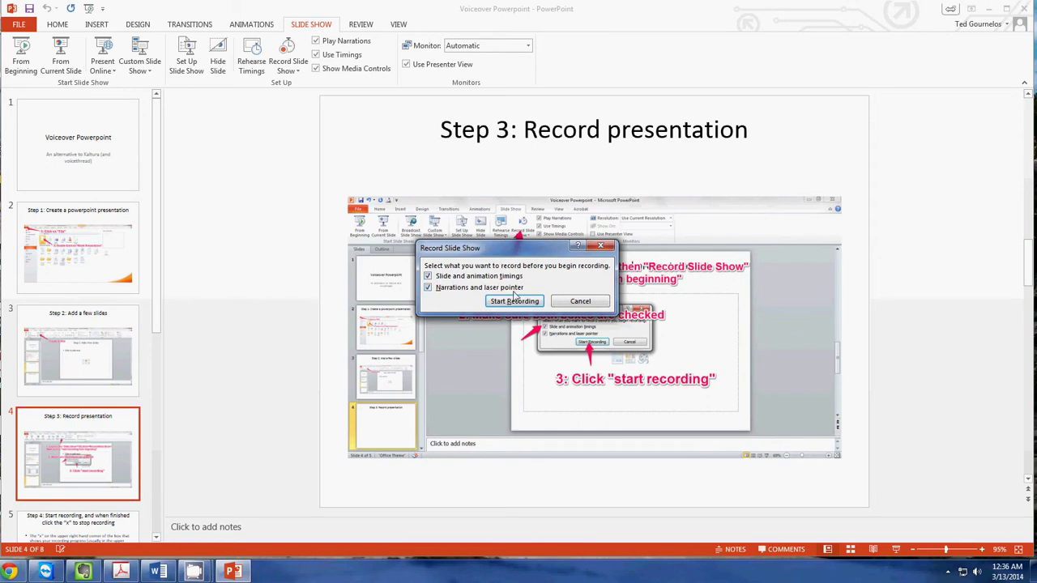
- Record spoken narration across the Step 3, Step 4 and Step 5 slides, then stop recording
click(504, 304)
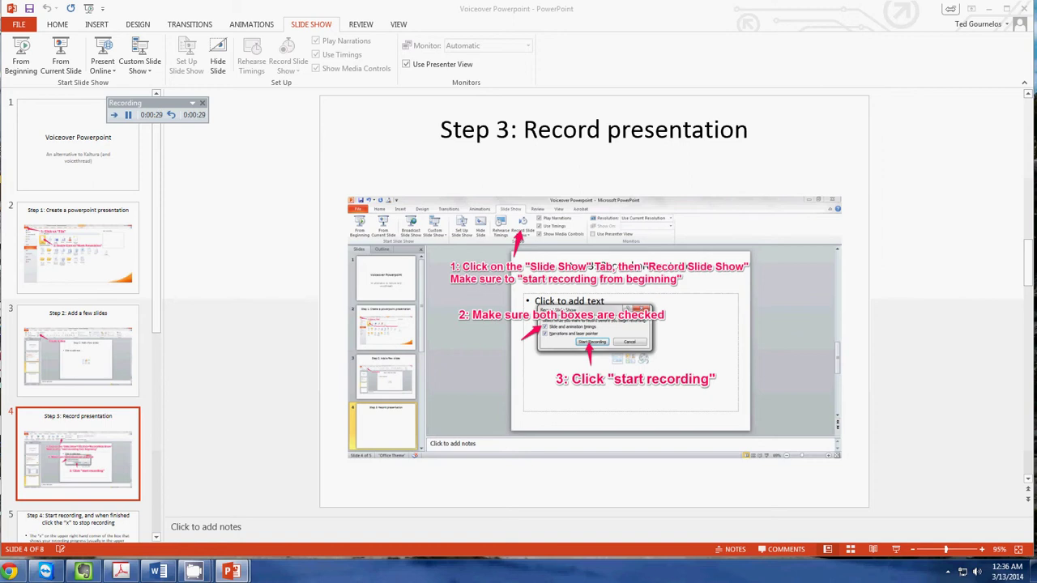
scroll(594, 302, down, 1)
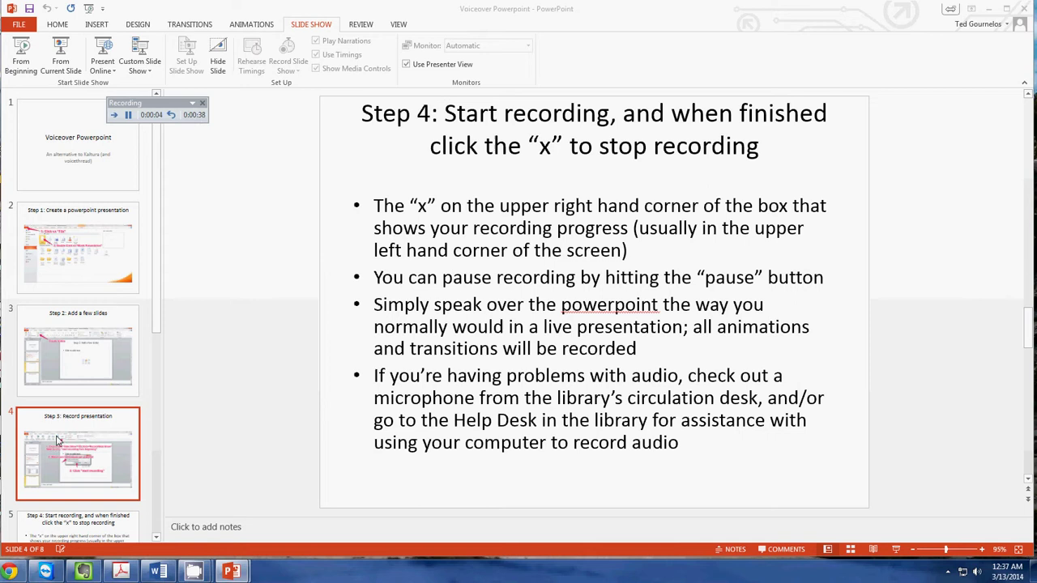
click(114, 117)
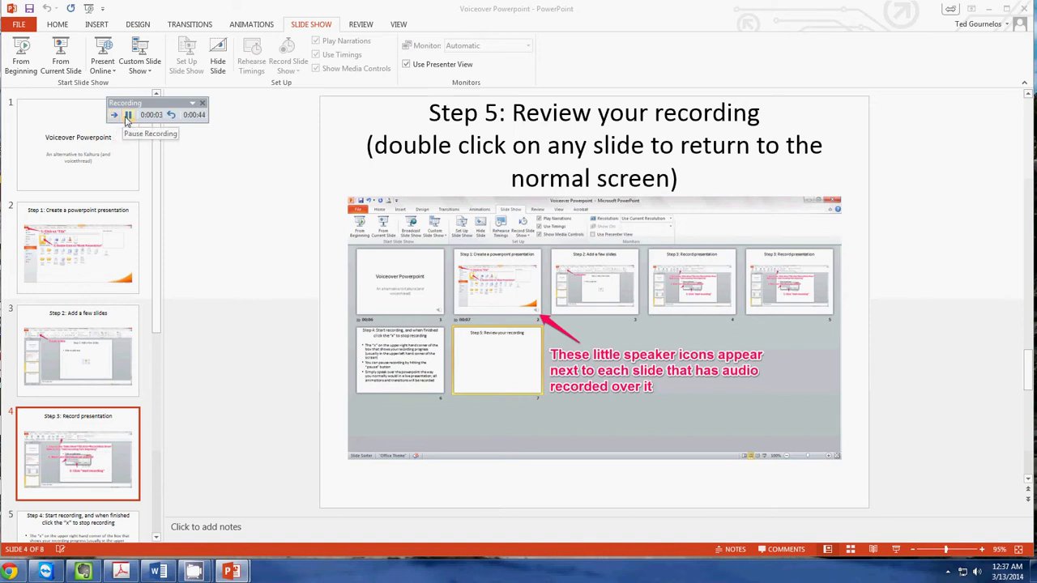
click(202, 105)
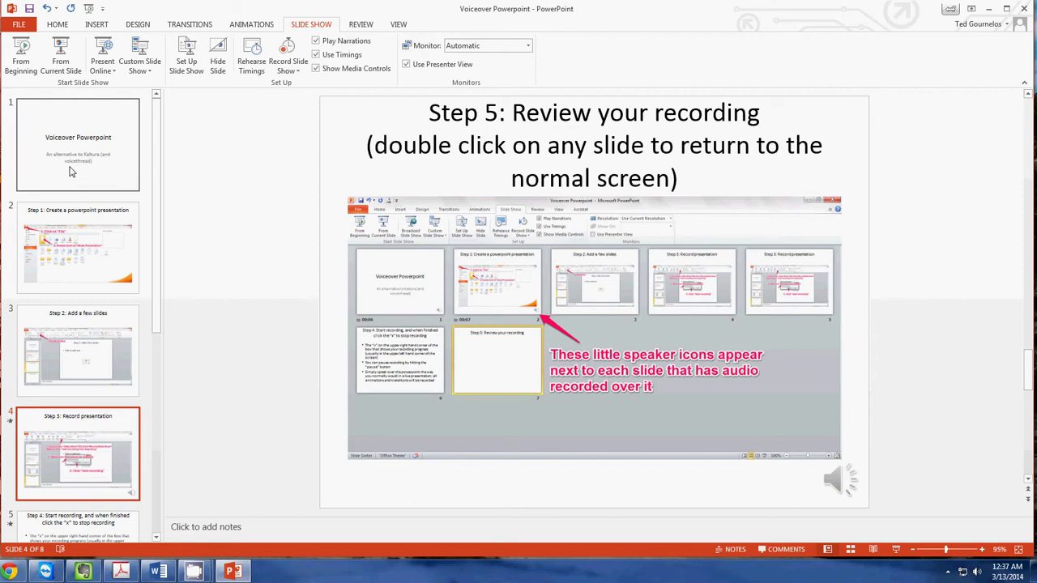
- Step through slides 1 to 4 to check slide 4's recorded audio
click(70, 169)
click(85, 235)
click(90, 338)
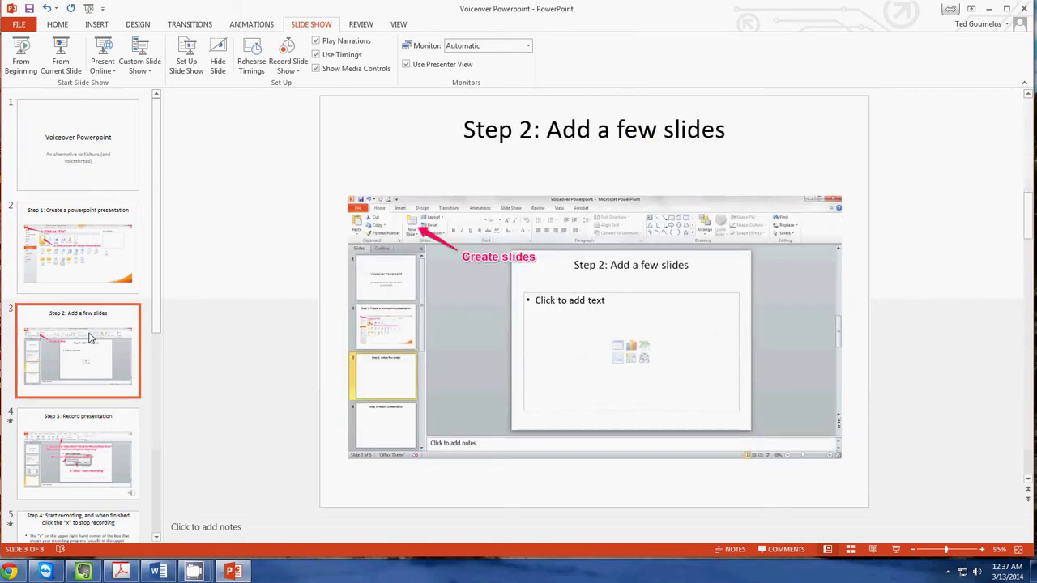
click(46, 482)
mouse_move(840, 480)
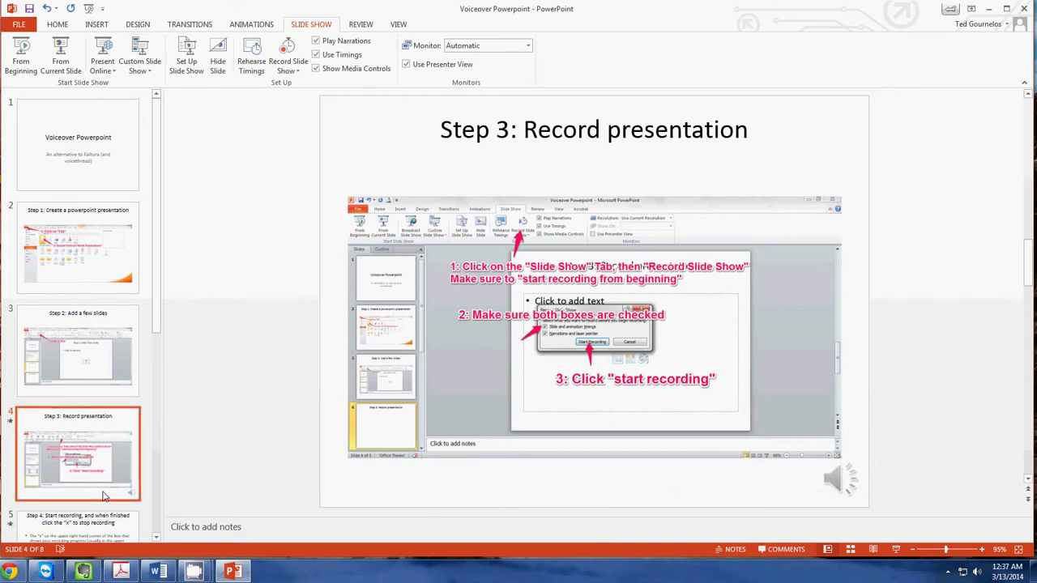
scroll(156, 288, down, 2)
scroll(156, 288, down, 3)
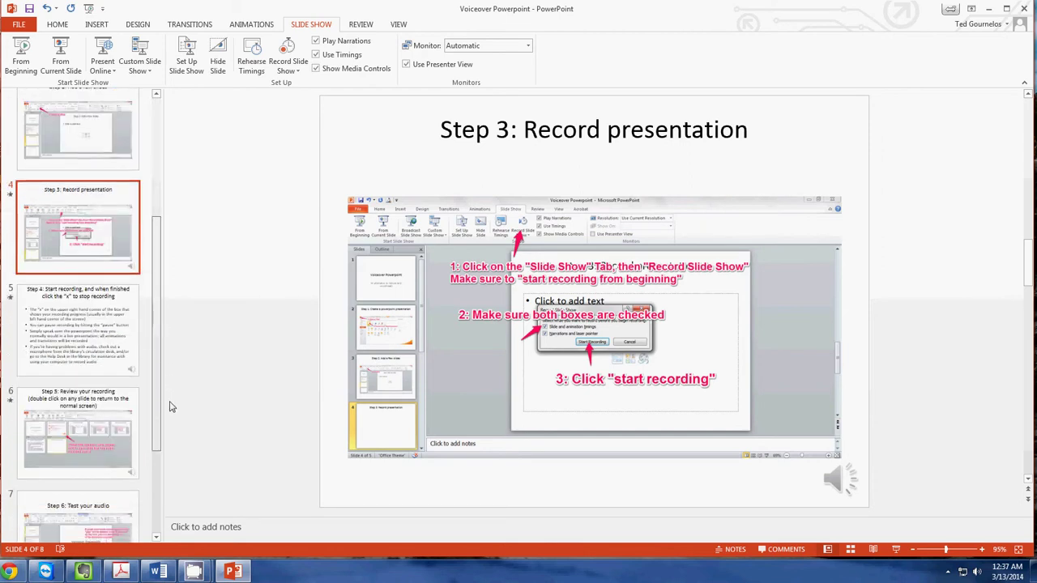
- Review the Step 4 and Step 5 slides, ending on Step 5: Review your recording
click(78, 329)
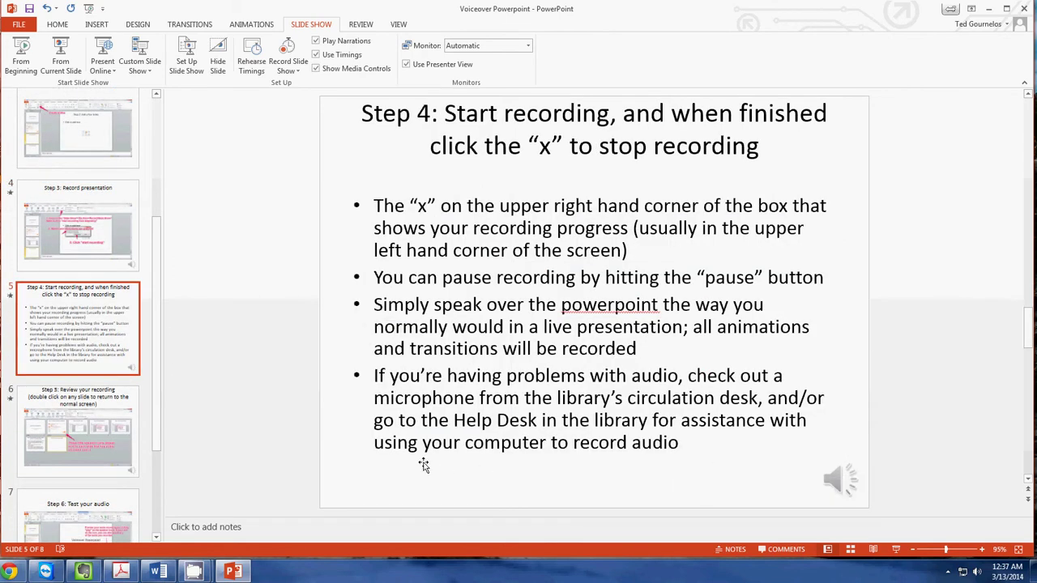
click(138, 456)
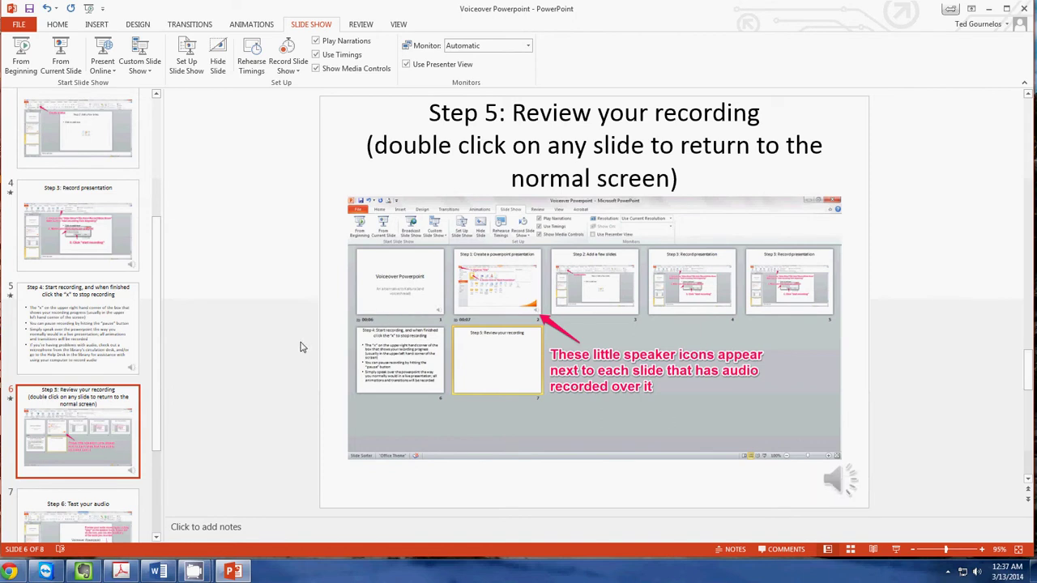
click(109, 327)
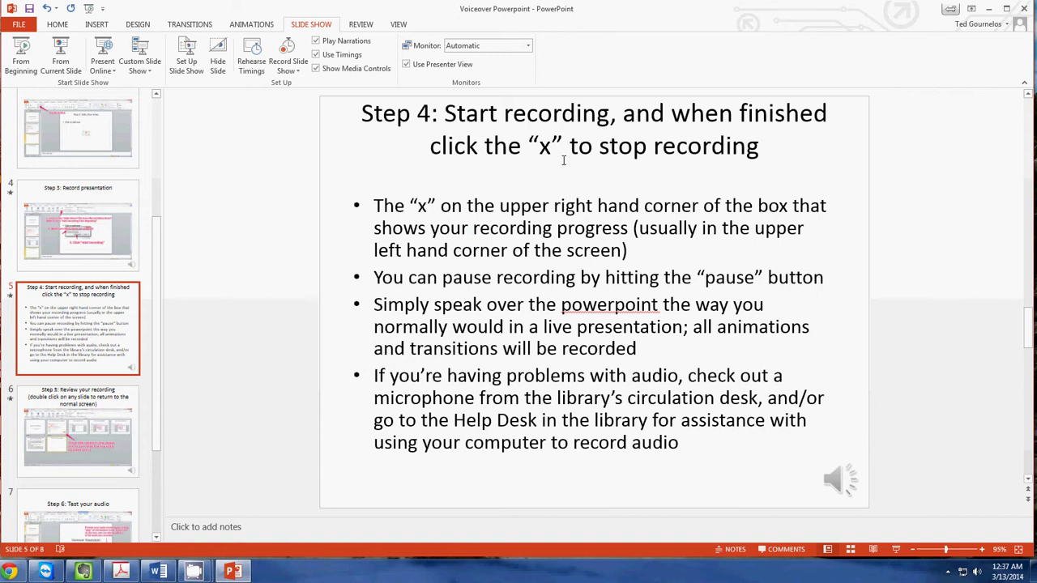
click(92, 427)
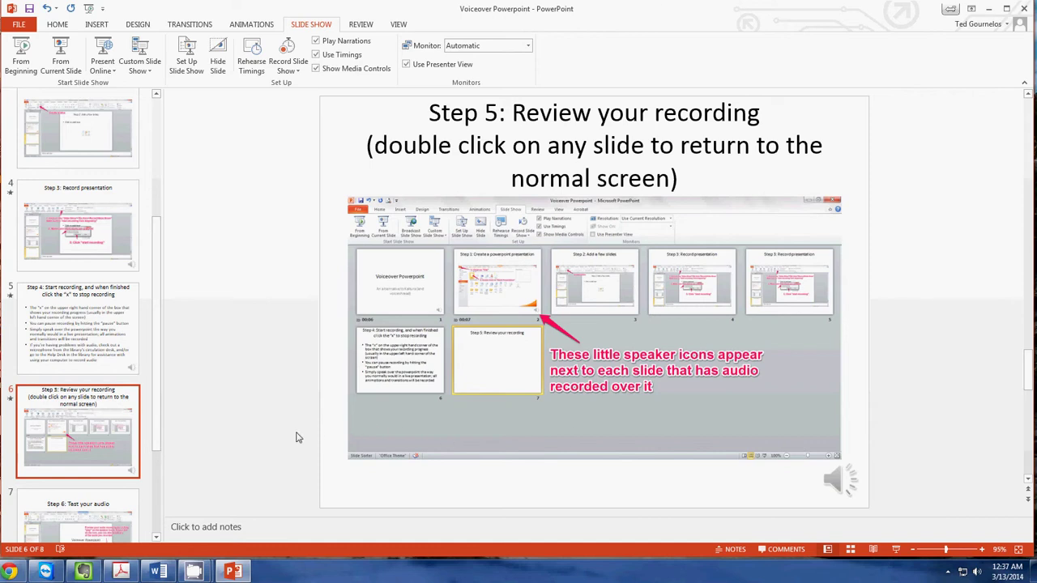
drag(158, 423, 164, 518)
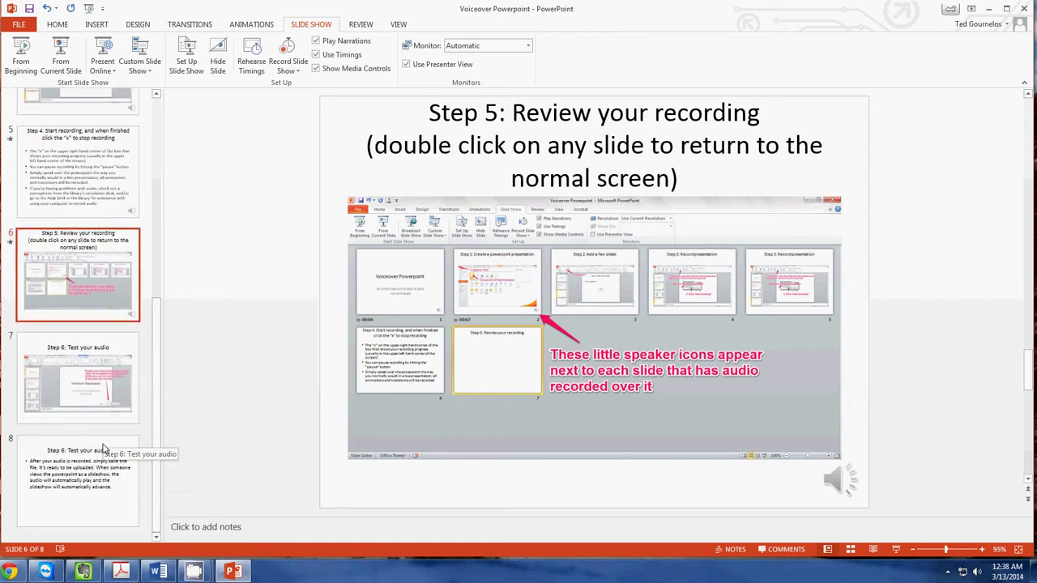
- Go to slide 8, Step 6: Test your audio, and save the narrated presentation
click(103, 461)
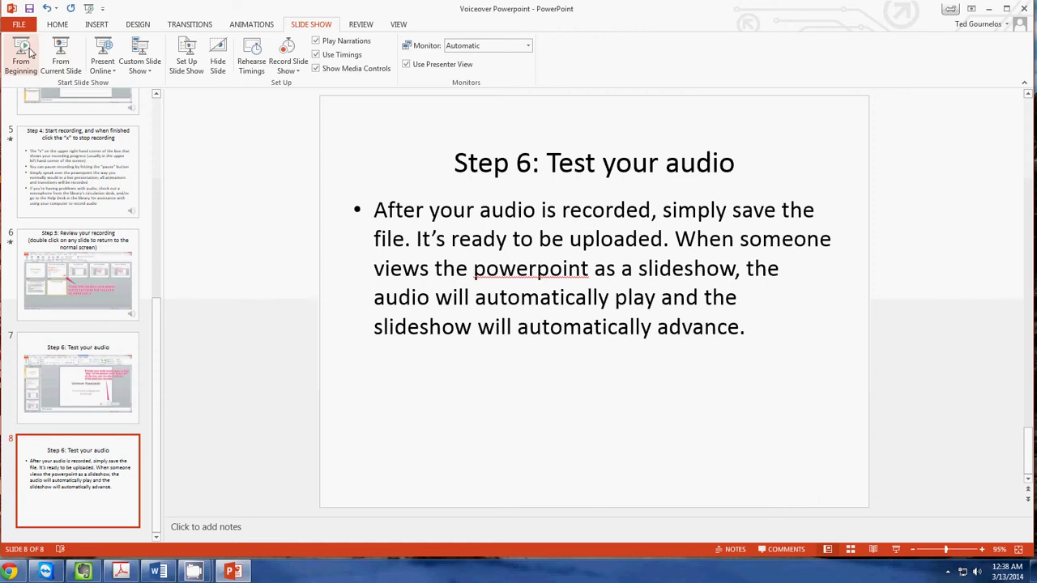
click(19, 24)
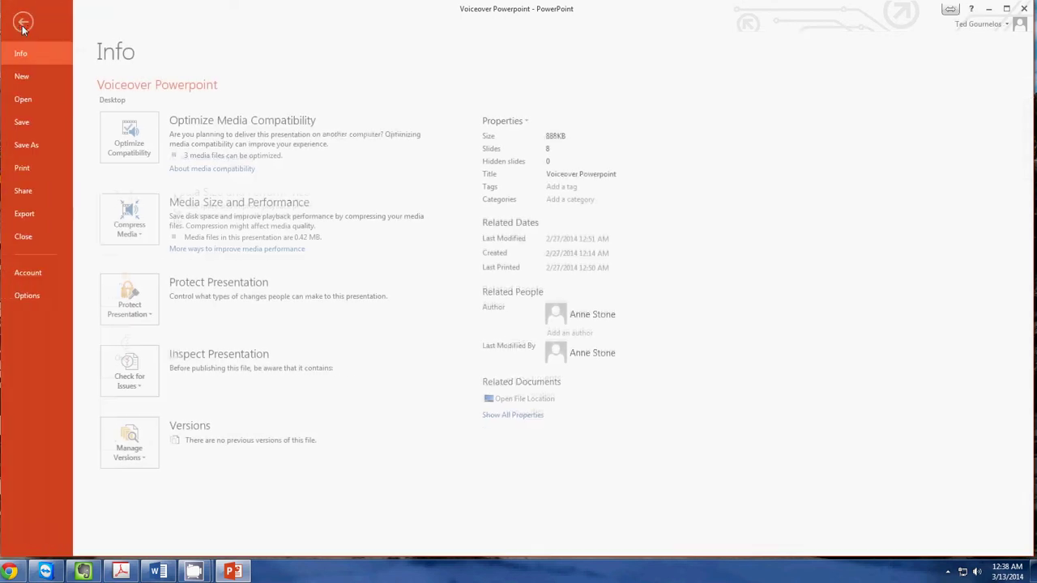
click(37, 125)
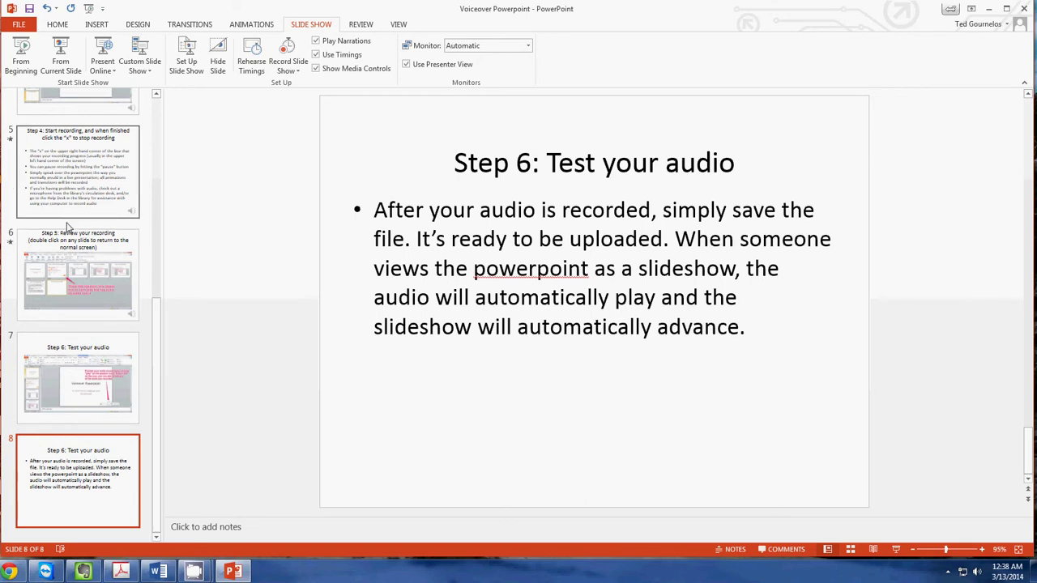
drag(159, 332, 144, 122)
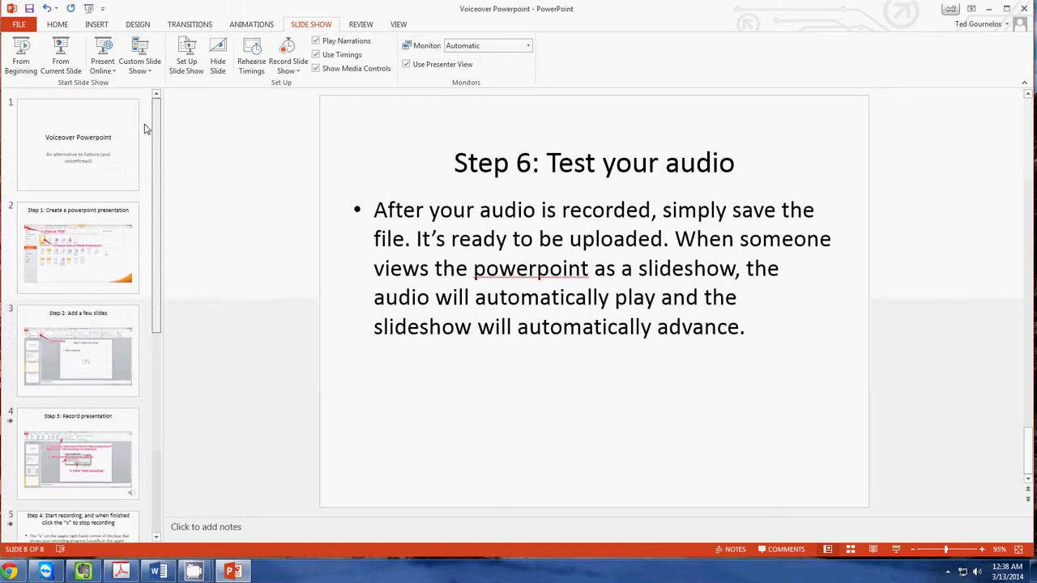
- Export as a Computer & HD Displays video using recorded timings and narrations
click(19, 25)
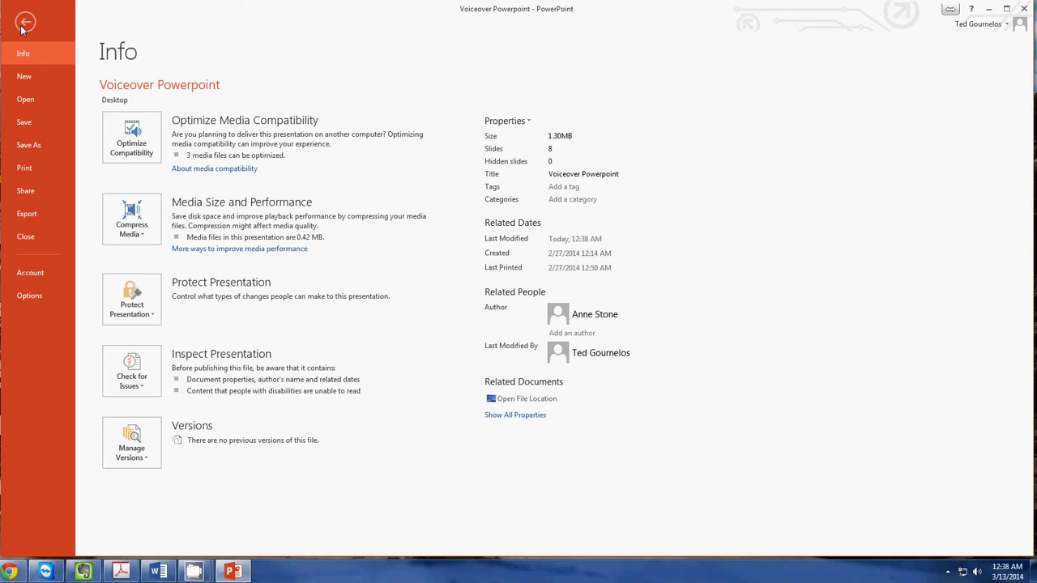
click(39, 217)
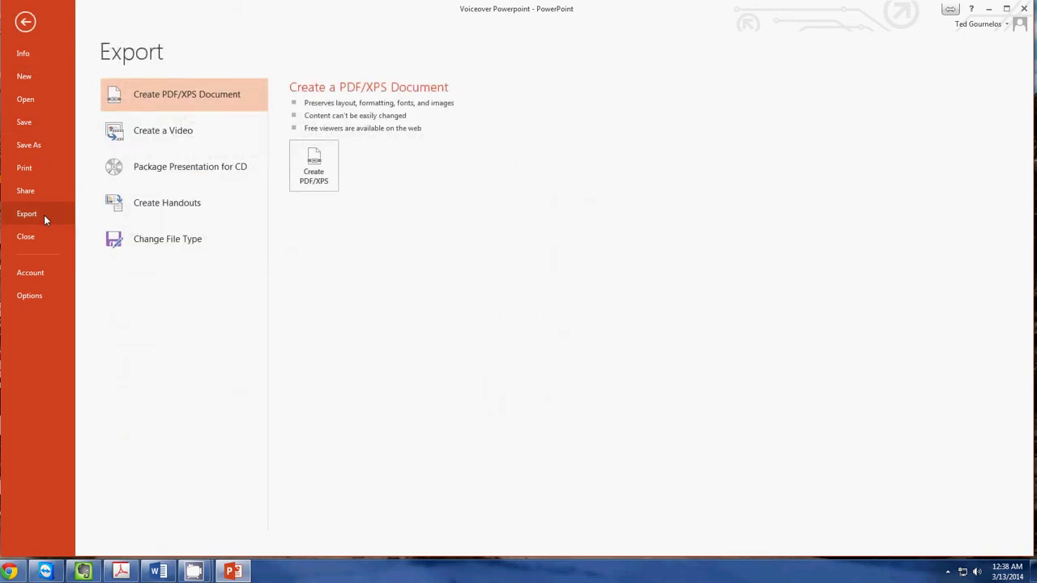
click(163, 136)
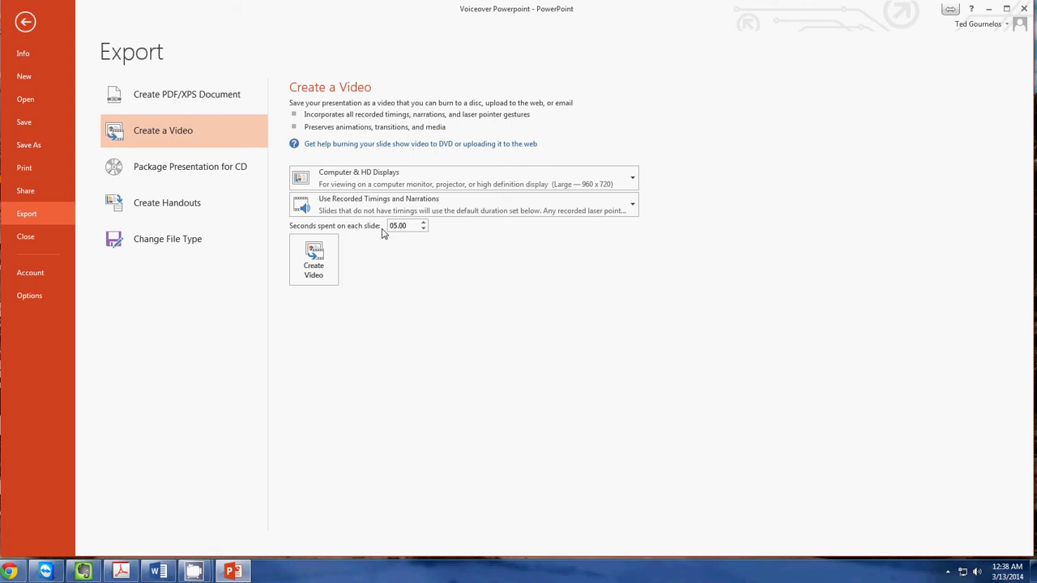
click(328, 257)
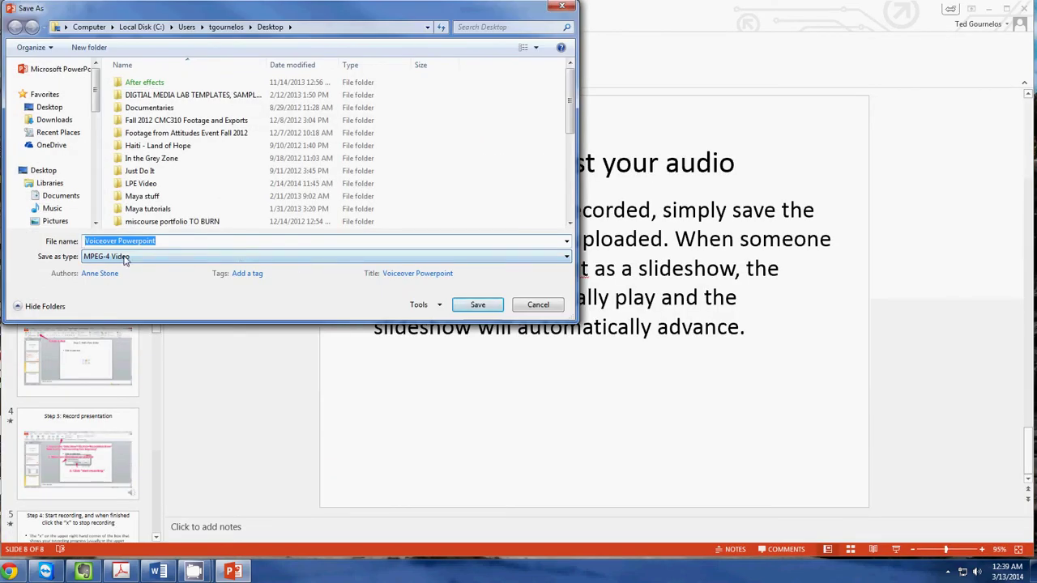
- Save the video as MPEG-4 file 'Voiceover Powerpoint' on the Desktop to start rendering
click(122, 256)
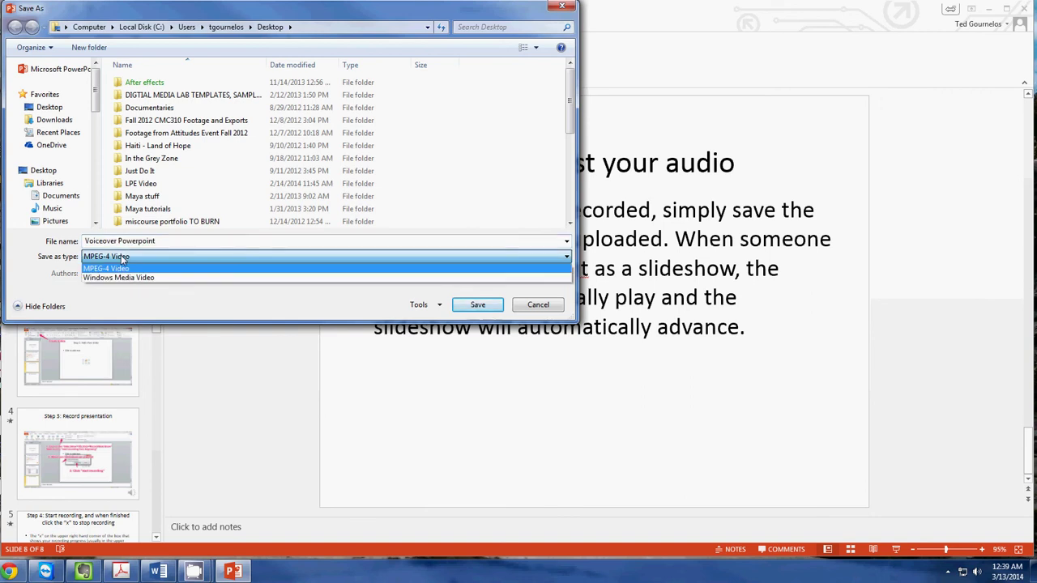
click(130, 257)
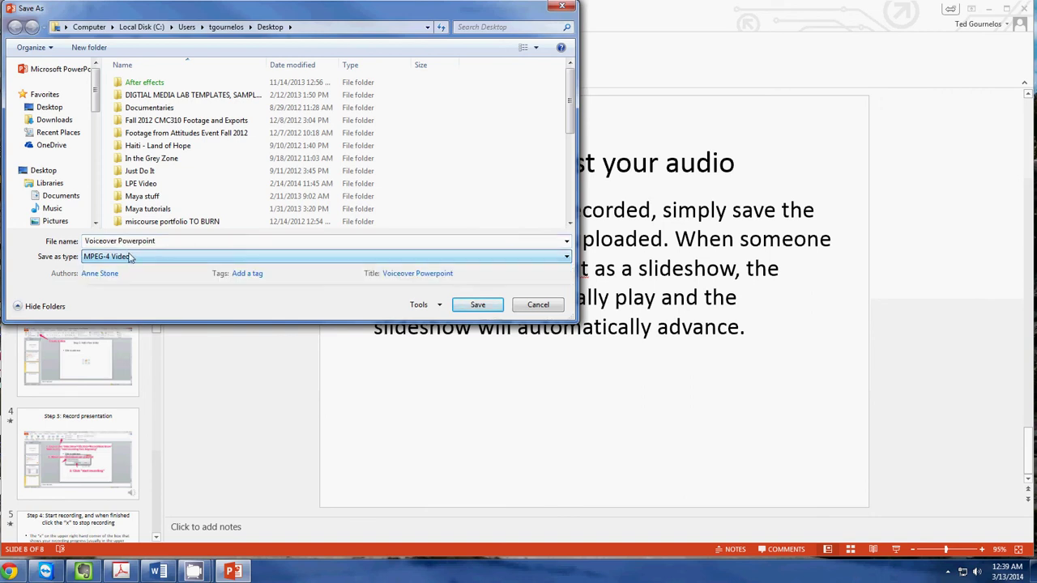
click(113, 240)
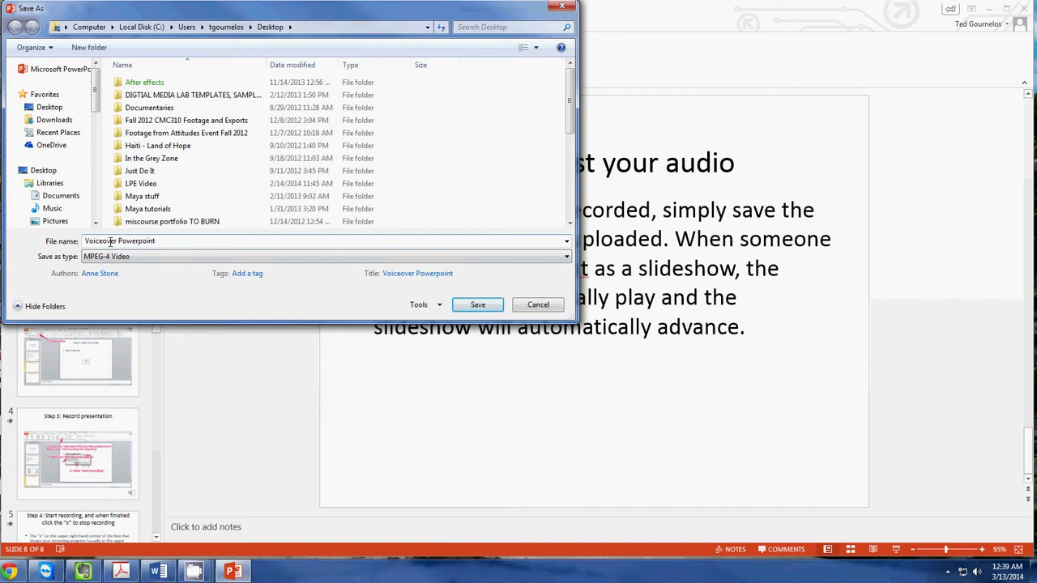
click(478, 306)
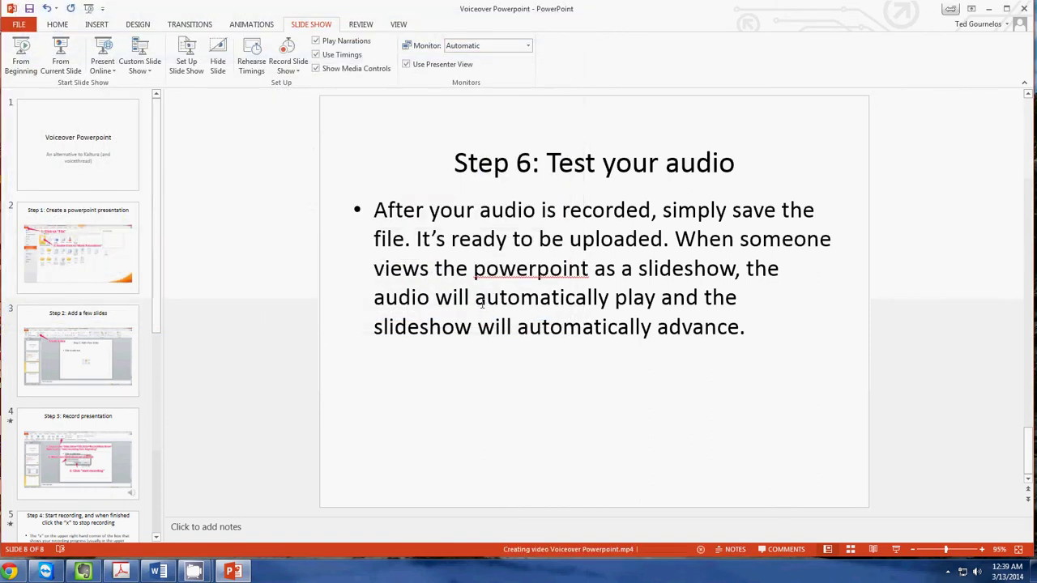